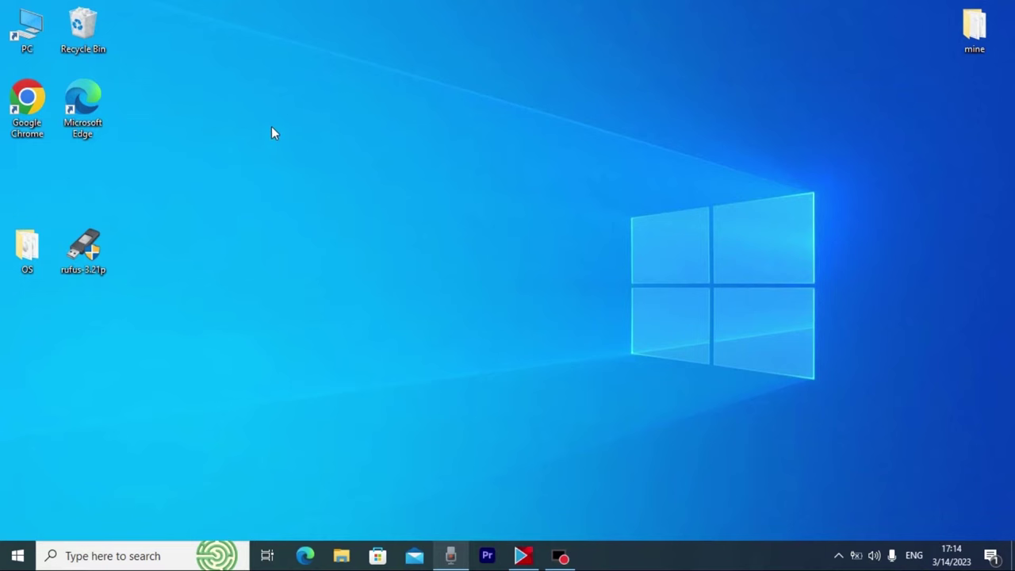
Step: Search the web for "ventoy" in Google Chrome and go to the Downloads page of ventoy.net
{"action": "double_click", "coordinate": [32, 96]}
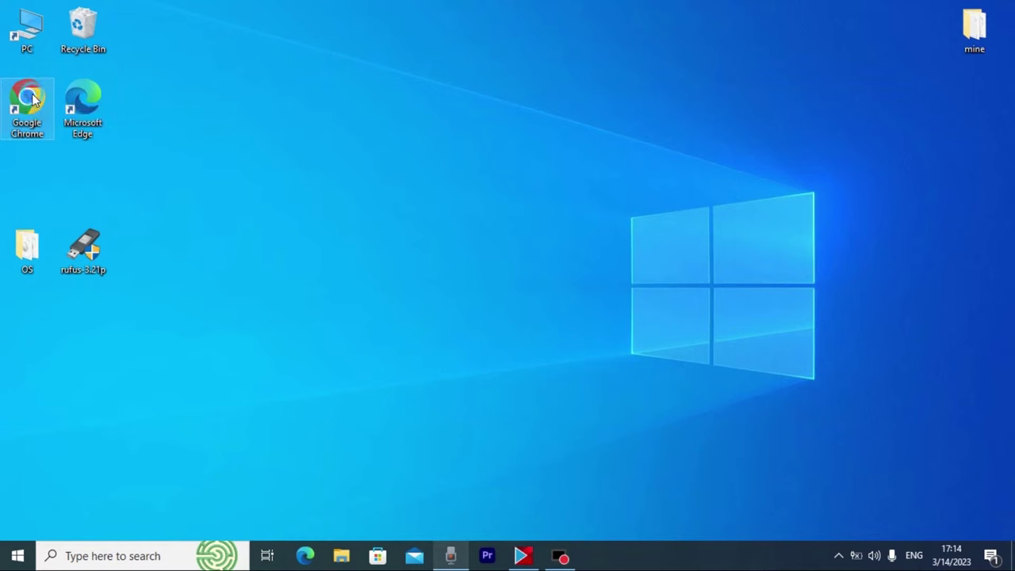
{"action": "left_click", "coordinate": [167, 41]}
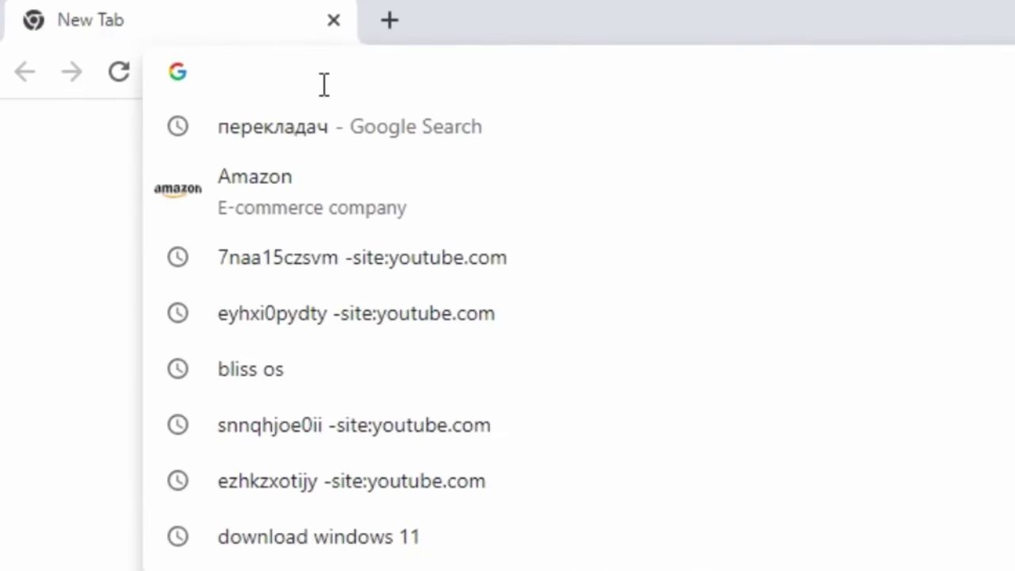
{"action": "type", "text": "vento"}
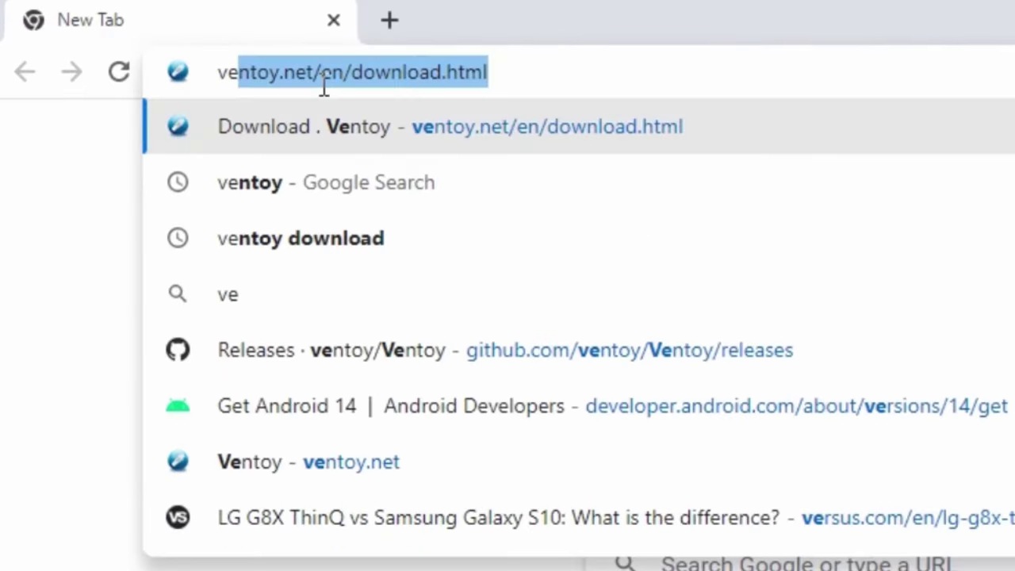
{"action": "type", "text": "y"}
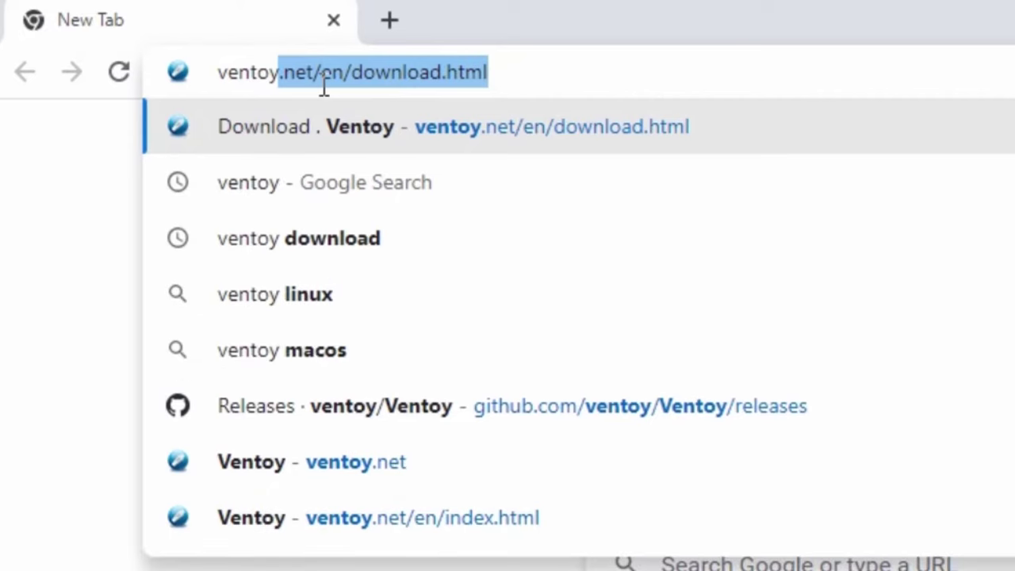
{"action": "key", "text": "Return"}
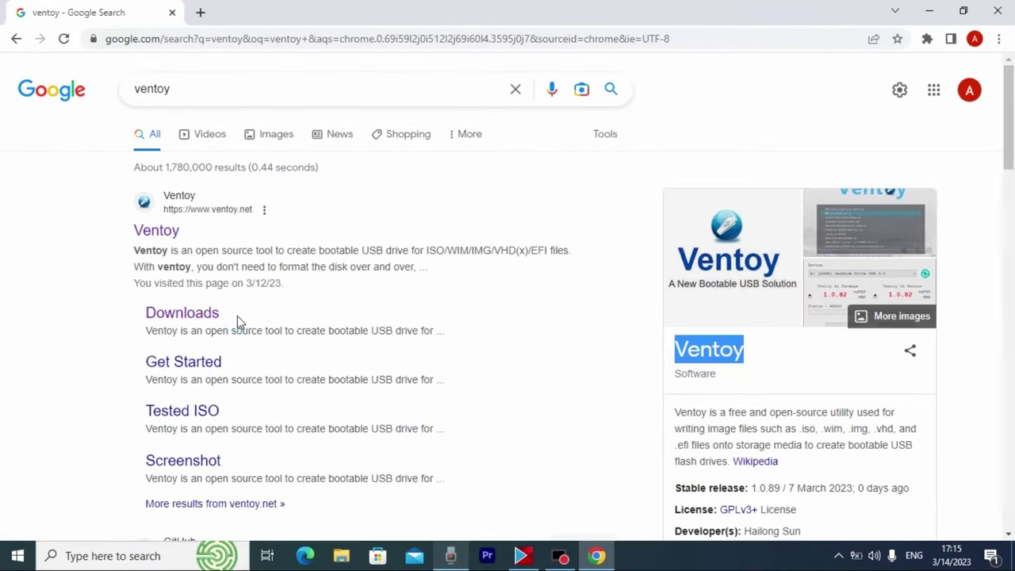
{"action": "left_click_drag", "start_coordinate": [237, 316], "coordinate": [137, 317]}
{"action": "left_click", "coordinate": [183, 316]}
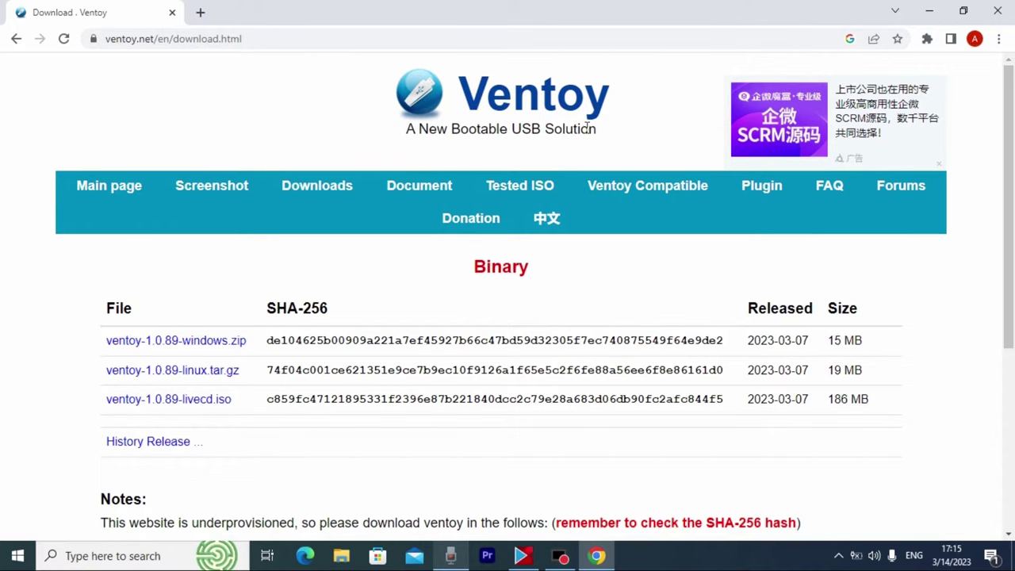
Step: Download ventoy-1.0.89-windows.zip from the Ventoy 1.0.89 release assets on GitHub and close the browser
{"action": "scroll", "coordinate": [587, 129], "scroll_direction": "down", "scroll_amount": 1}
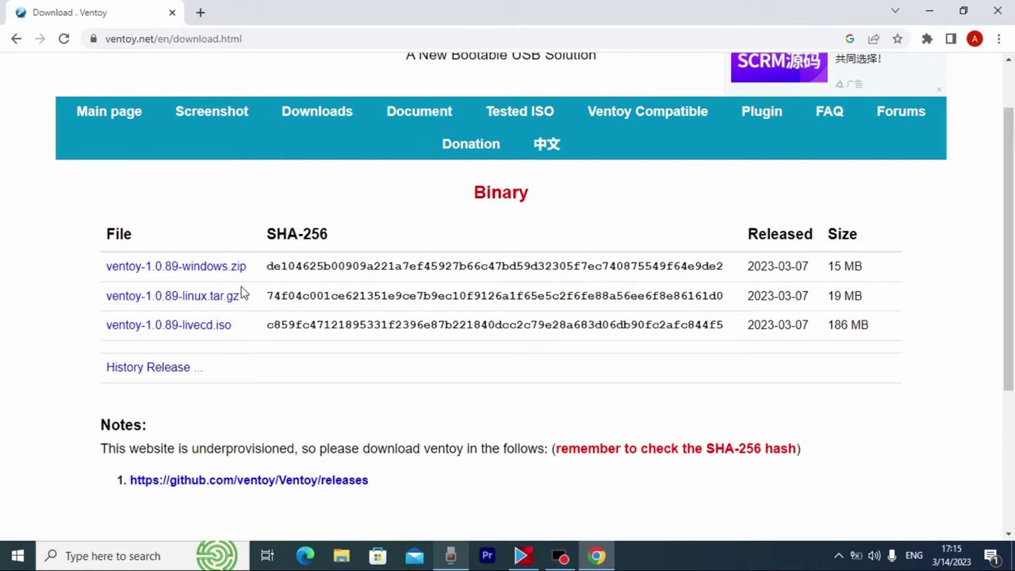
{"action": "left_click_drag", "start_coordinate": [245, 301], "coordinate": [186, 306]}
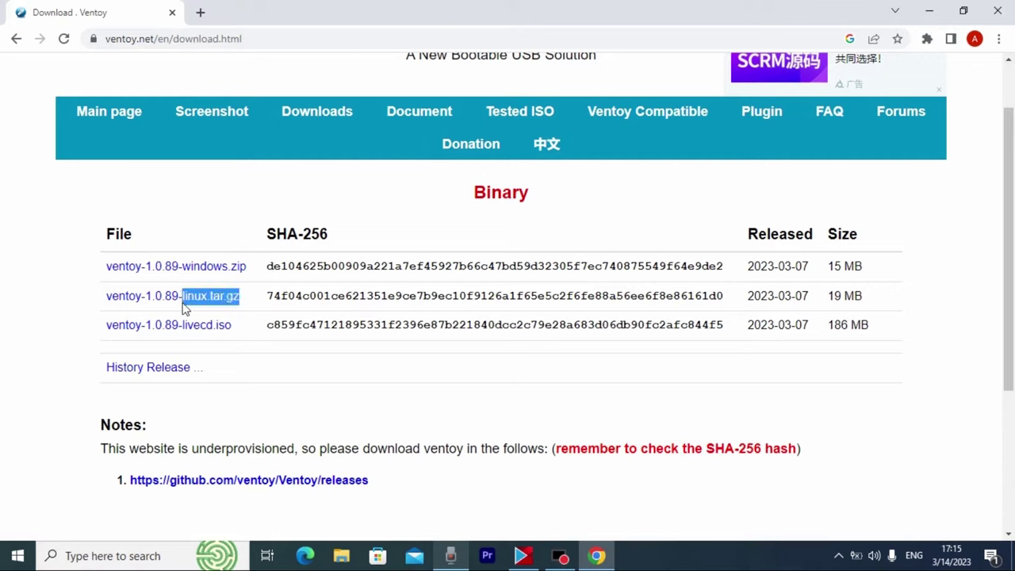
{"action": "left_click", "coordinate": [213, 271]}
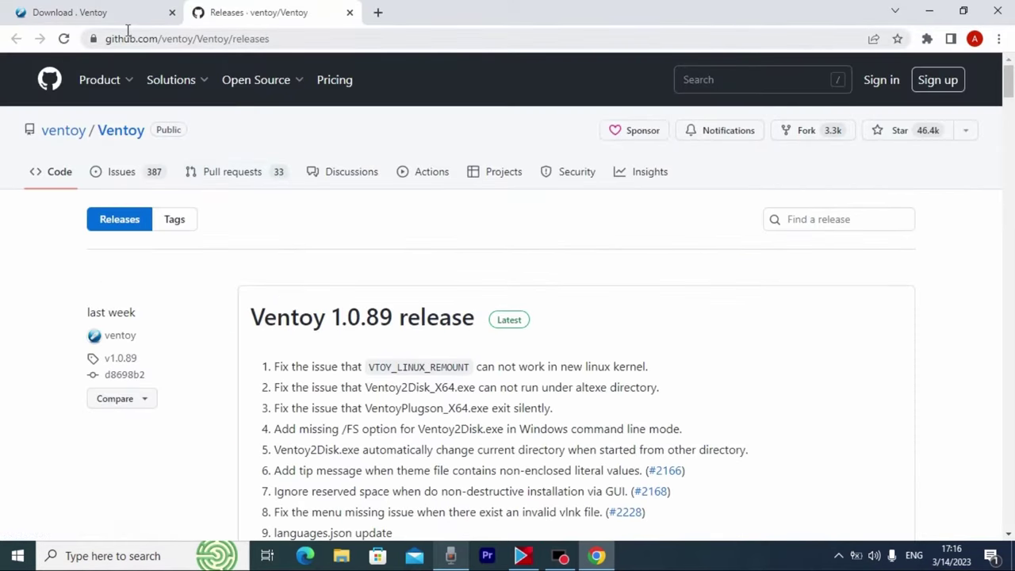
{"action": "scroll", "coordinate": [373, 275], "scroll_direction": "down", "scroll_amount": 10}
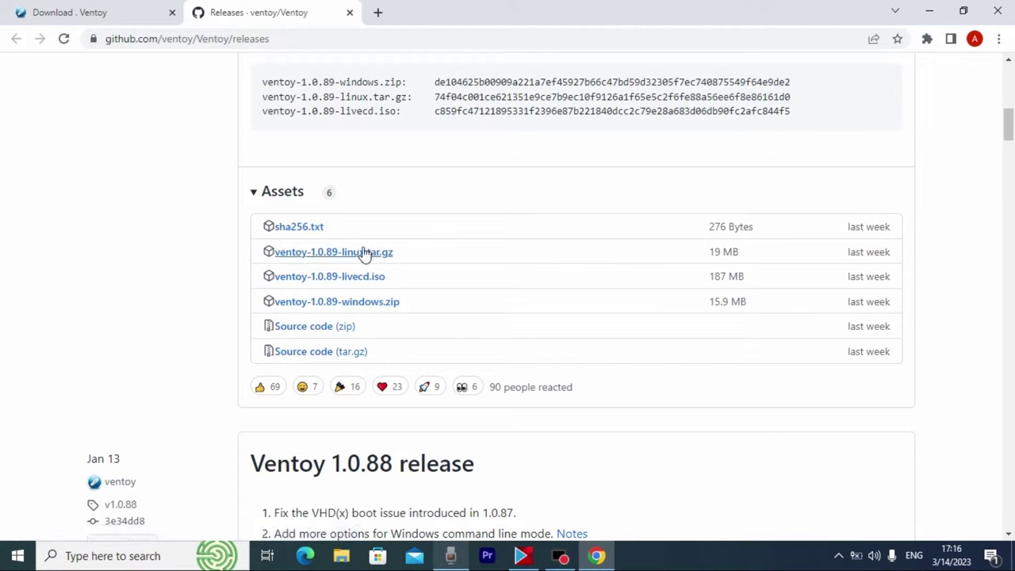
{"action": "left_click", "coordinate": [362, 301]}
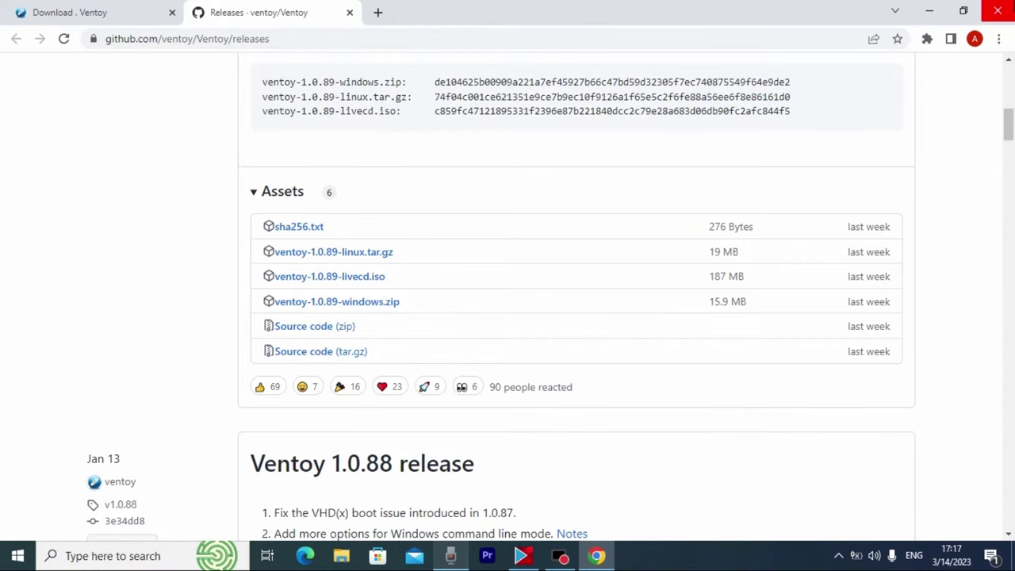
{"action": "left_click", "coordinate": [997, 11]}
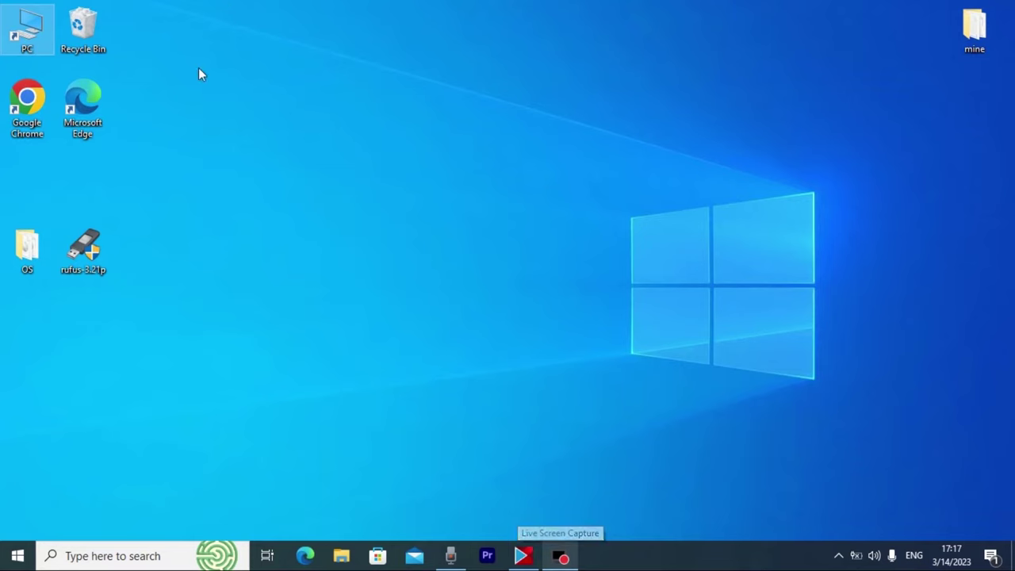
Step: Move the ventoy-1.0.89-windows archive from the Downloads folder to the desktop and close File Explorer
{"action": "double_click", "coordinate": [28, 25]}
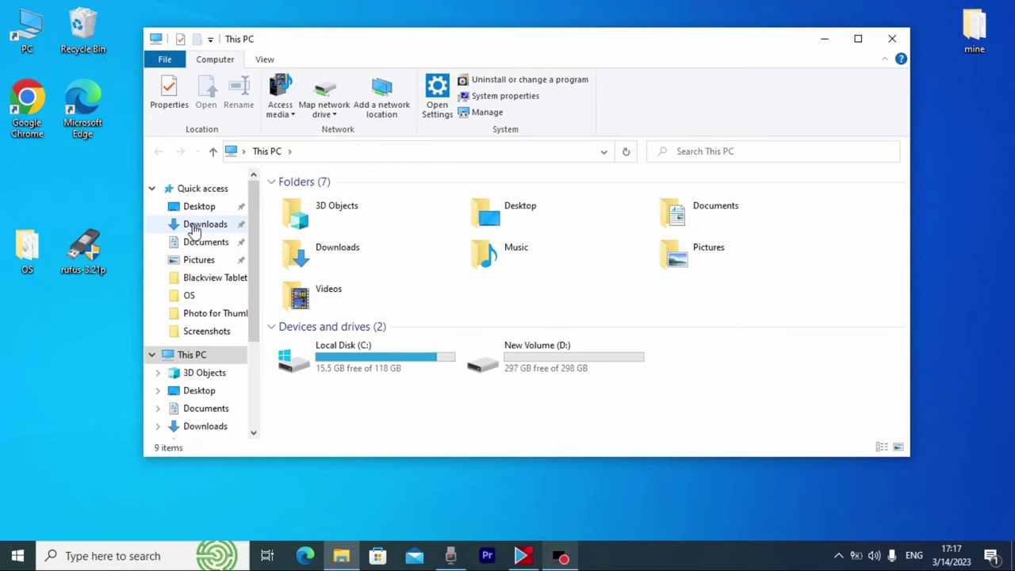
{"action": "left_click", "coordinate": [207, 227]}
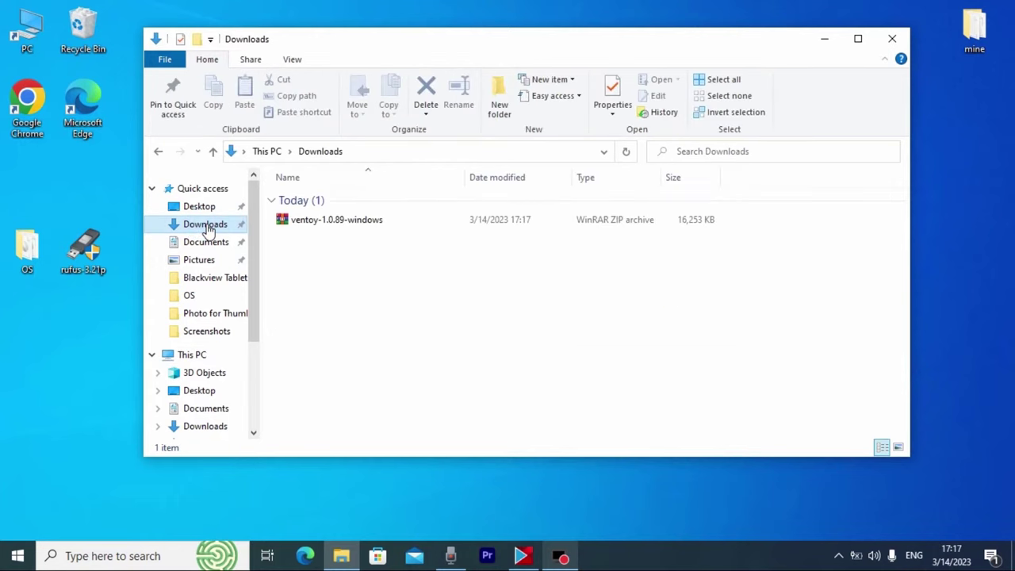
{"action": "left_click", "coordinate": [314, 221]}
{"action": "left_click_drag", "start_coordinate": [310, 229], "coordinate": [45, 360]}
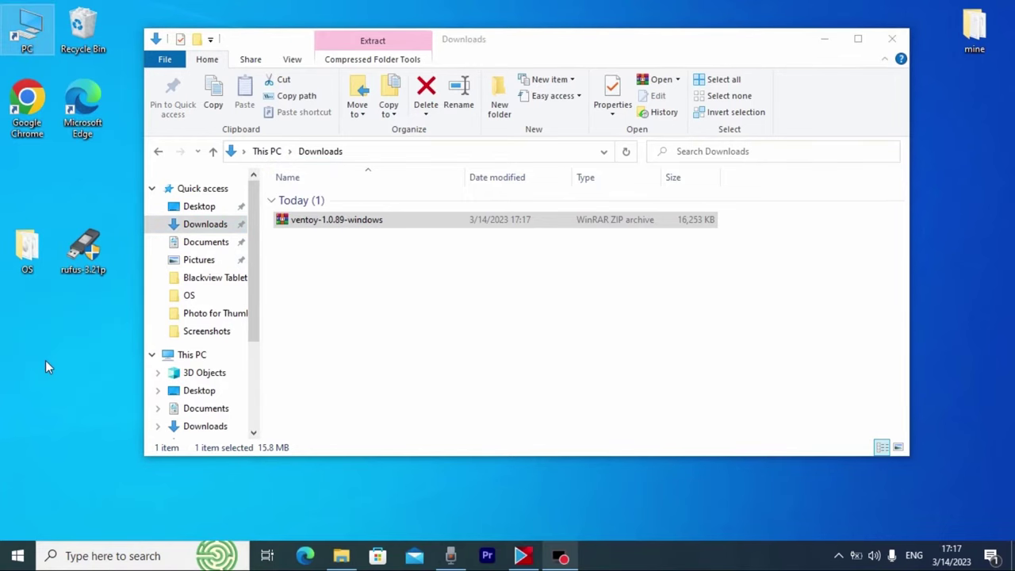
{"action": "left_click", "coordinate": [893, 37]}
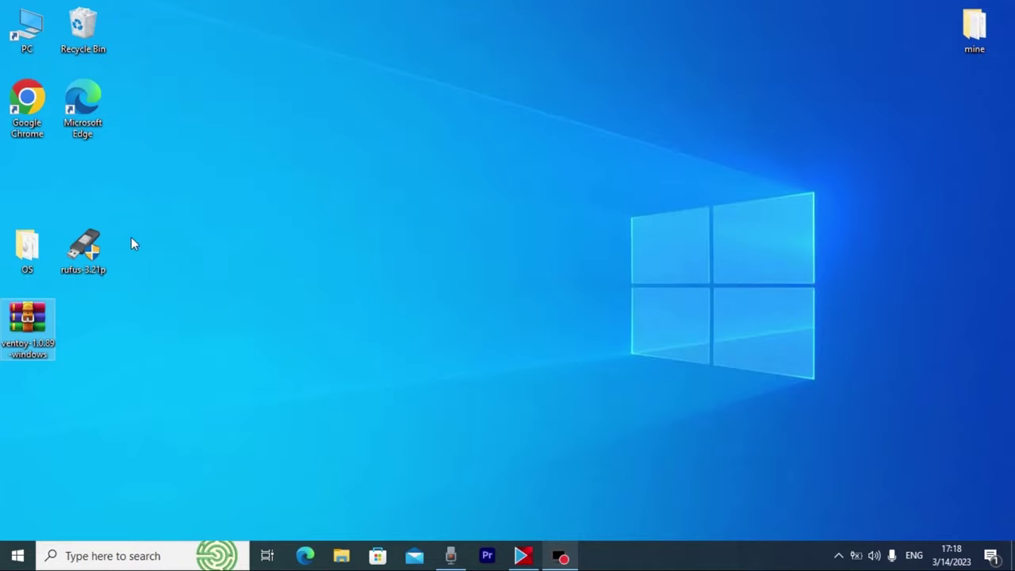
Step: Delete rufus-3.21p from the desktop and place the ventoy-1.0.89-windows archive in its spot beside the OS folder
{"action": "left_click", "coordinate": [92, 248]}
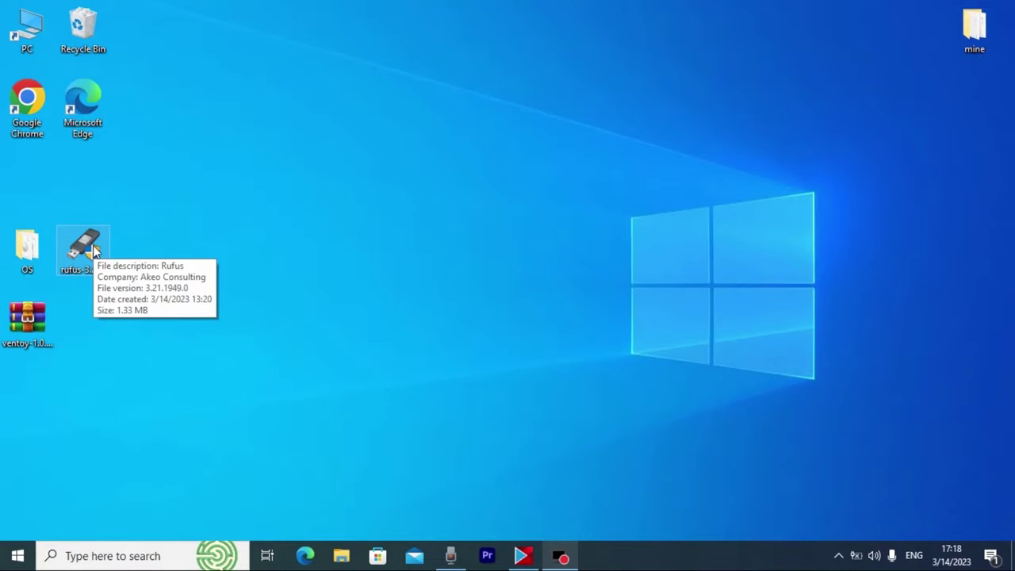
{"action": "key", "text": "Delete"}
{"action": "left_click_drag", "start_coordinate": [4, 321], "coordinate": [91, 270]}
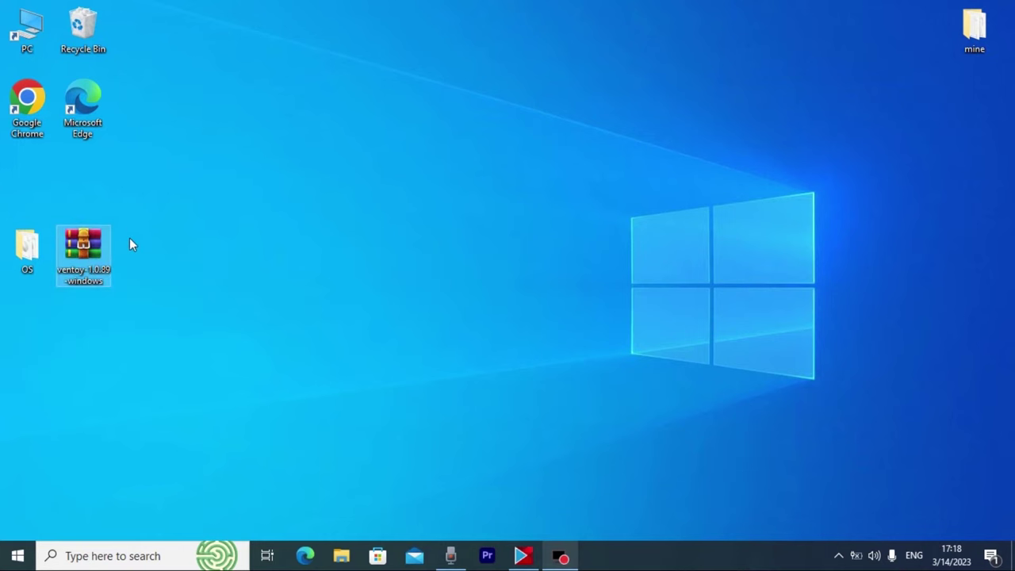
Step: Extract the Ventoy archive to its own ventoy-1.0.89-windows folder on the desktop and delete the archive
{"action": "right_click", "coordinate": [84, 249]}
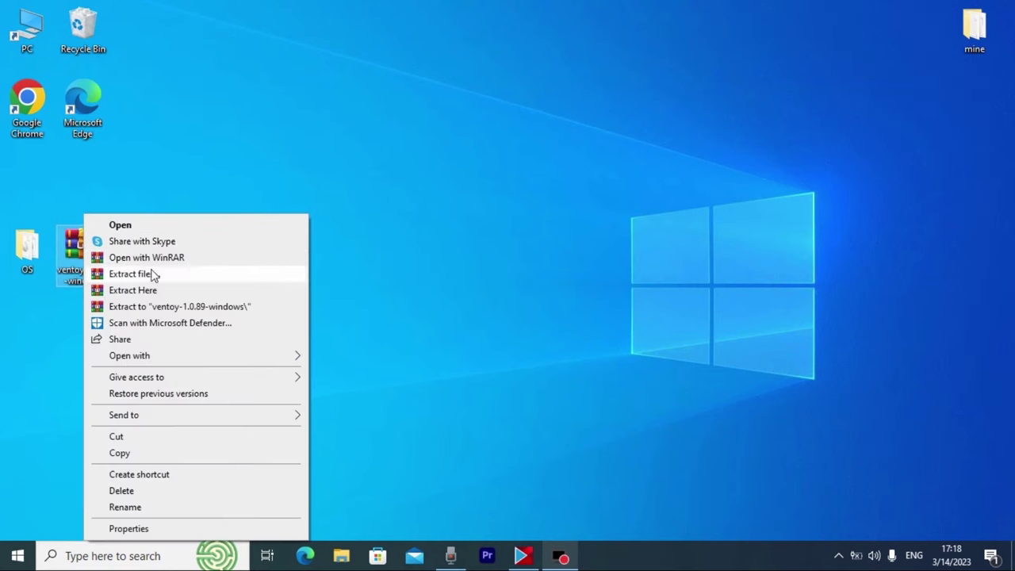
{"action": "left_click", "coordinate": [128, 309]}
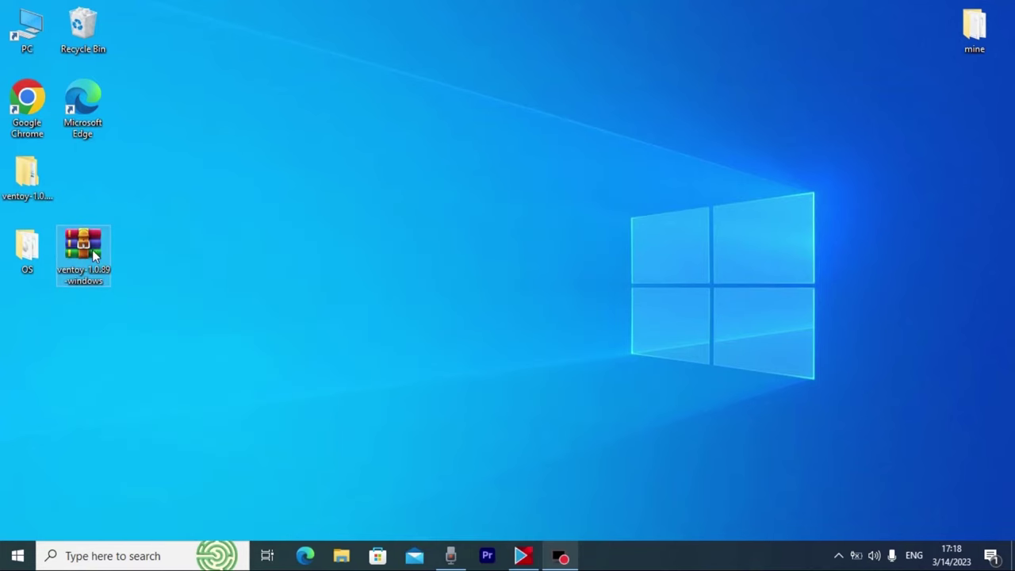
{"action": "key", "text": "Delete"}
Step: Go into the extracted ventoy-1.0.89 folder and run Ventoy2Disk as administrator
{"action": "left_click_drag", "start_coordinate": [27, 171], "coordinate": [131, 178]}
{"action": "double_click", "coordinate": [131, 177]}
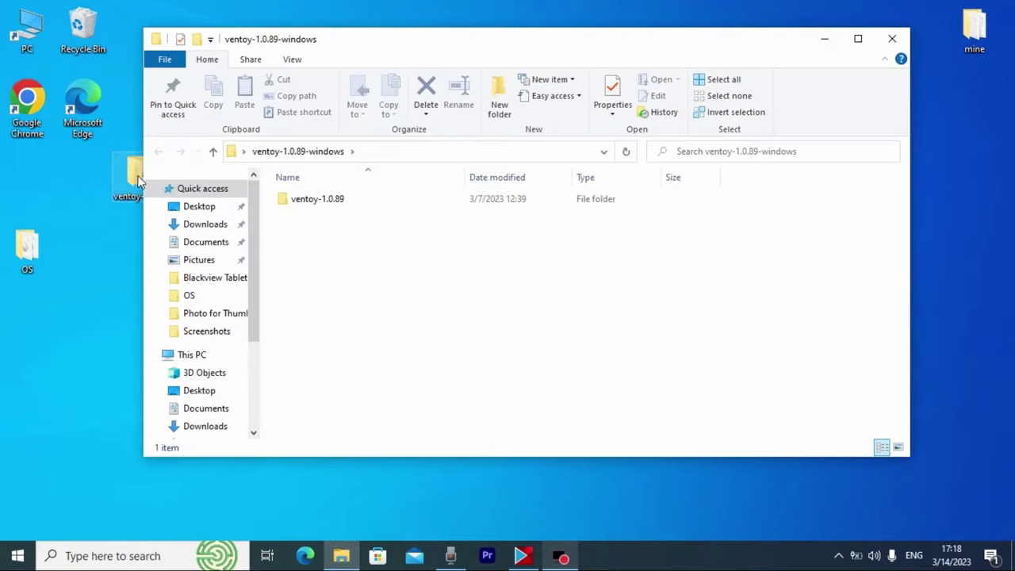
{"action": "left_click", "coordinate": [328, 203]}
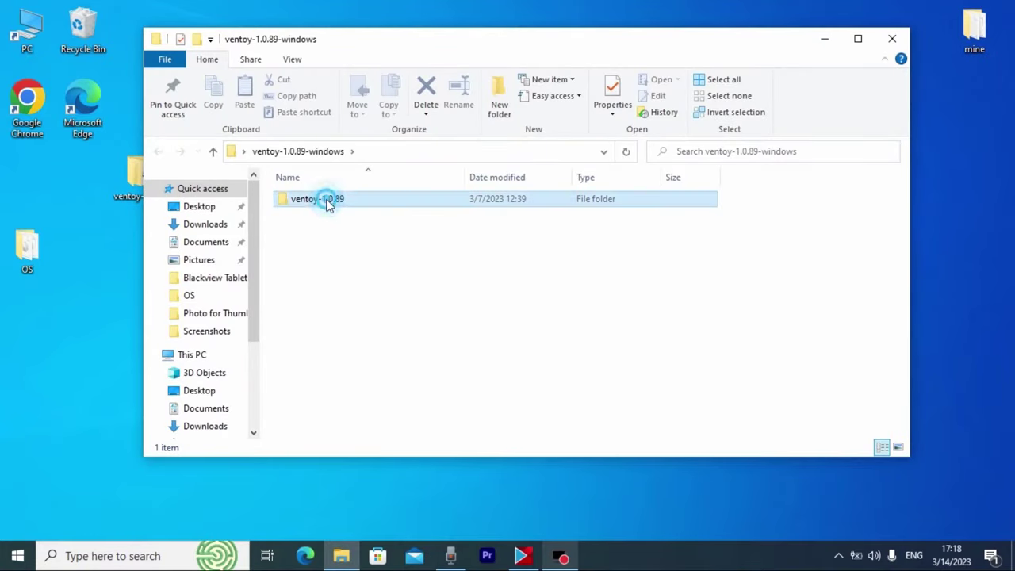
{"action": "double_click", "coordinate": [329, 203]}
{"action": "left_click", "coordinate": [315, 277]}
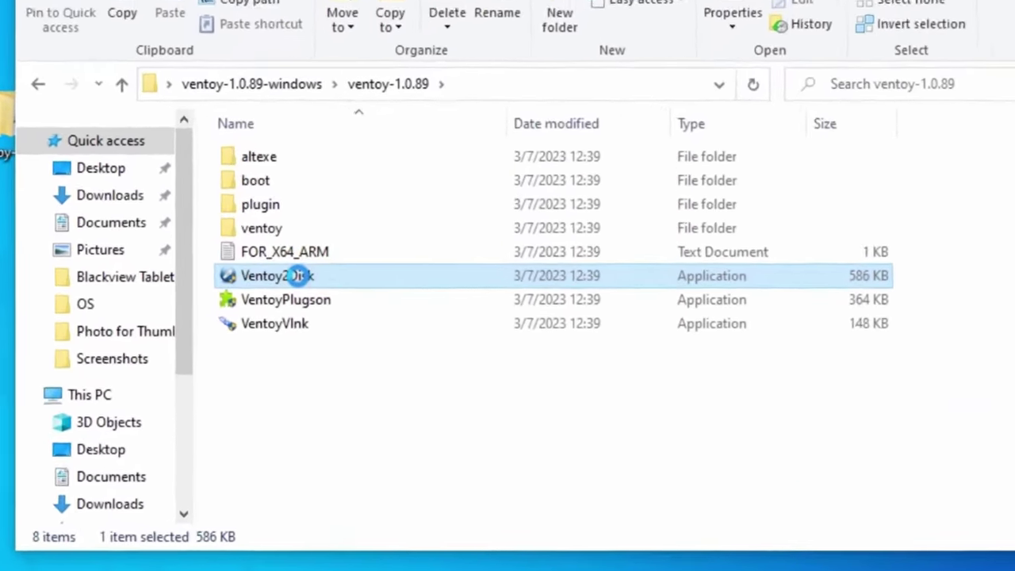
{"action": "right_click", "coordinate": [329, 278]}
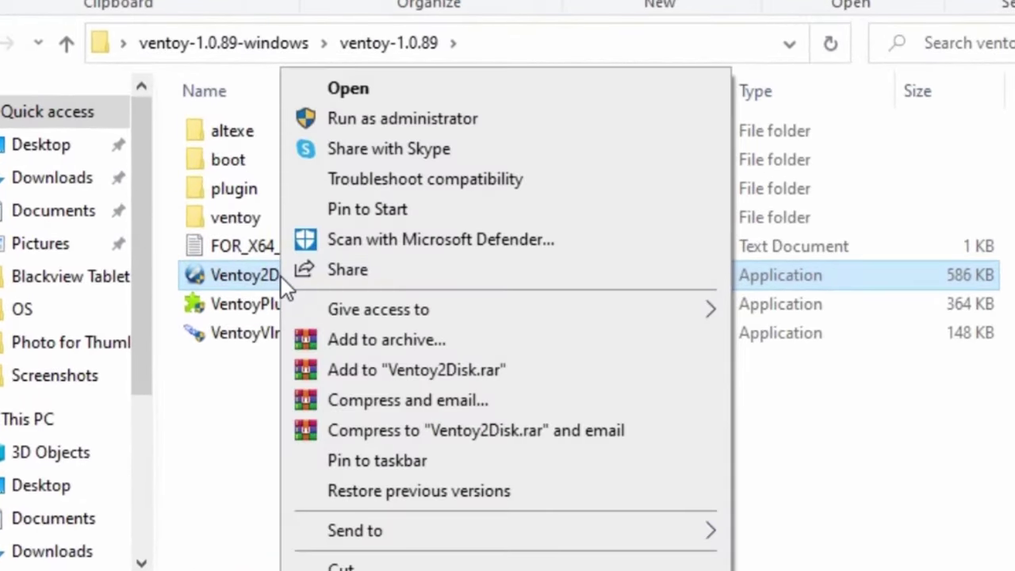
{"action": "left_click", "coordinate": [383, 127]}
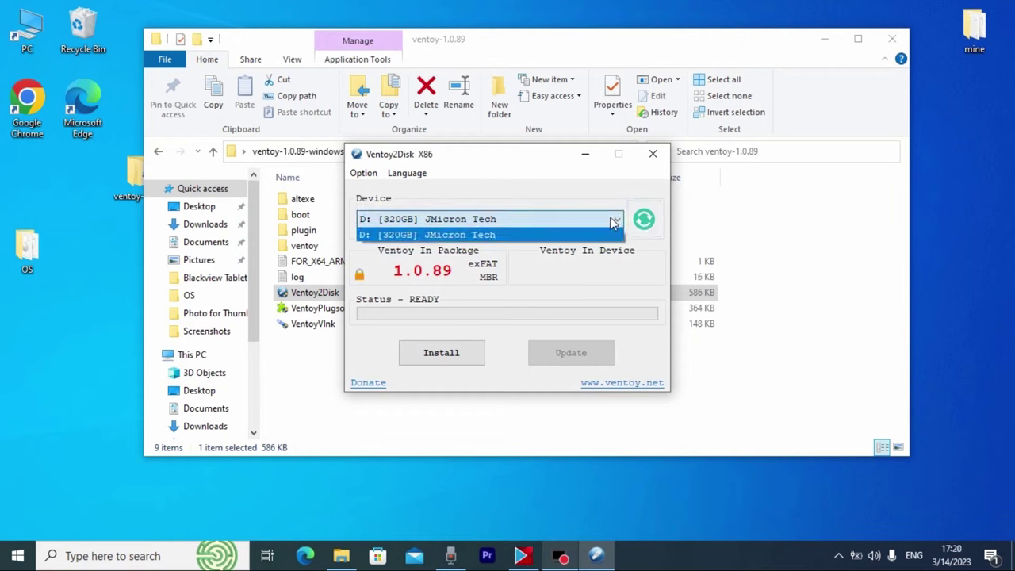
Step: Choose D: [320GB] JMicron Tech as the Ventoy target device and check that drive in This PC
{"action": "left_click", "coordinate": [615, 222]}
{"action": "left_click", "coordinate": [457, 232]}
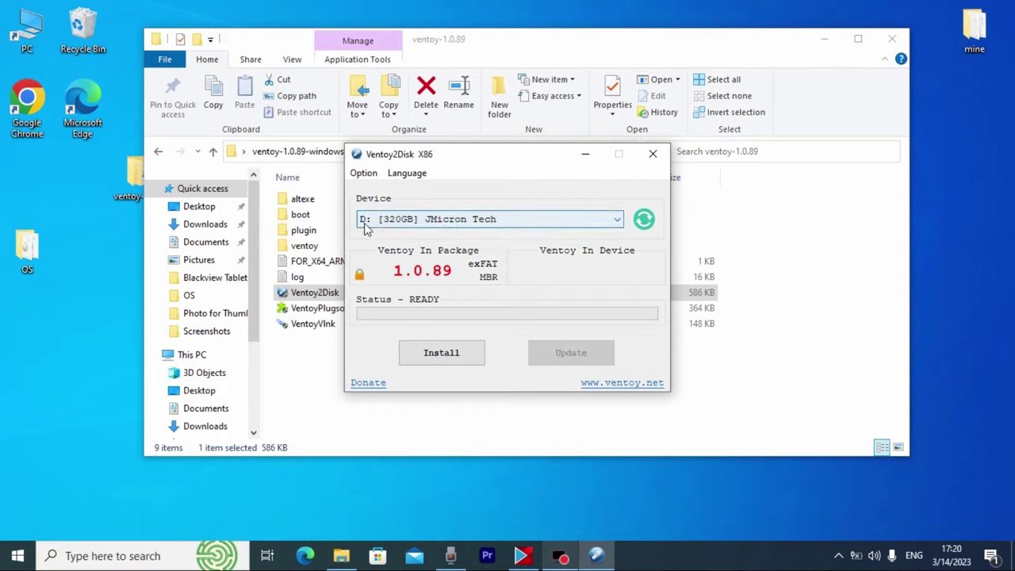
{"action": "left_click", "coordinate": [31, 29]}
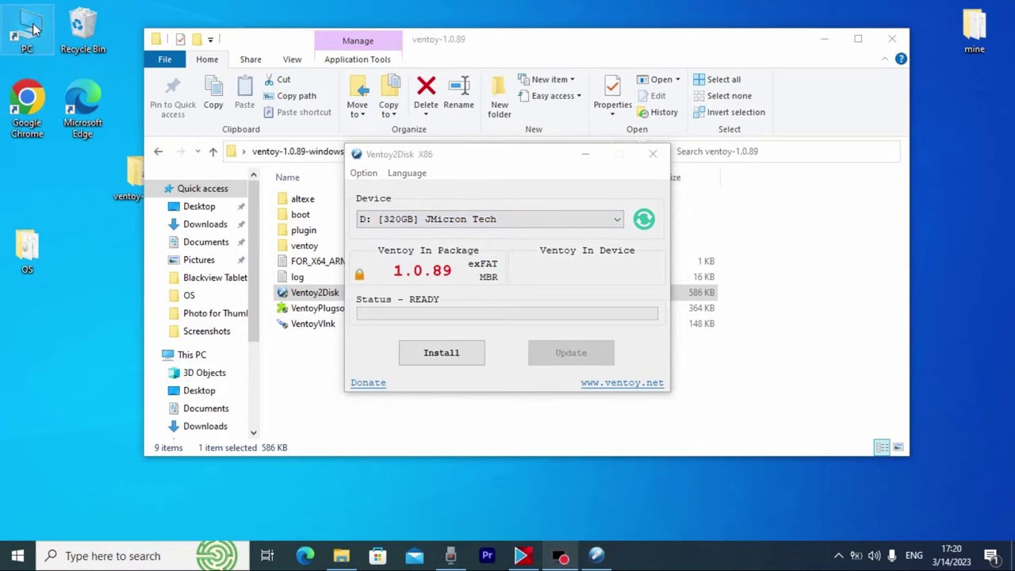
{"action": "double_click", "coordinate": [32, 29]}
{"action": "left_click_drag", "start_coordinate": [713, 388], "coordinate": [539, 358]}
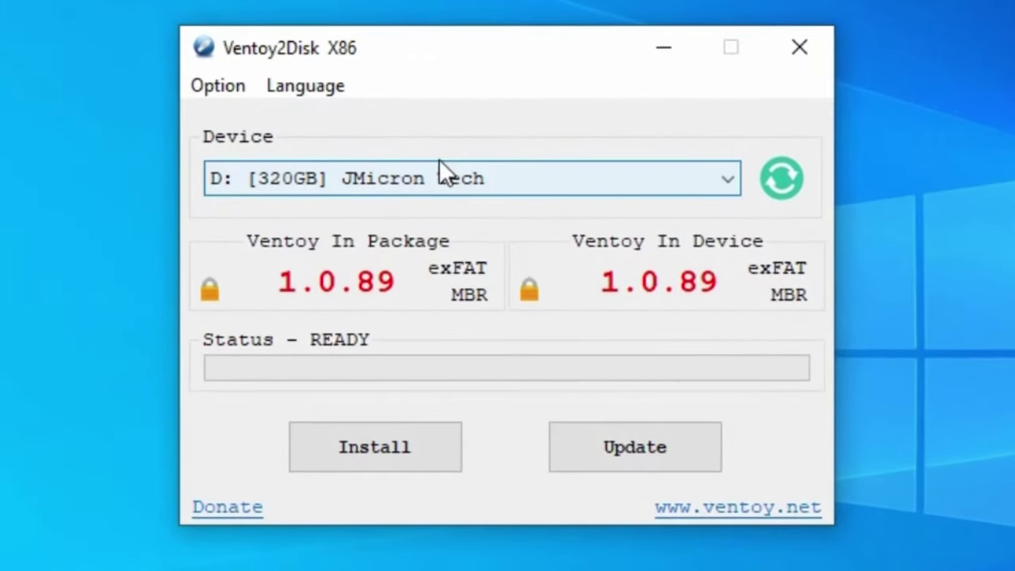
Step: Examine Ventoy's partition style options and the operating system disc images in the desktop OS folder
{"action": "left_click", "coordinate": [218, 89]}
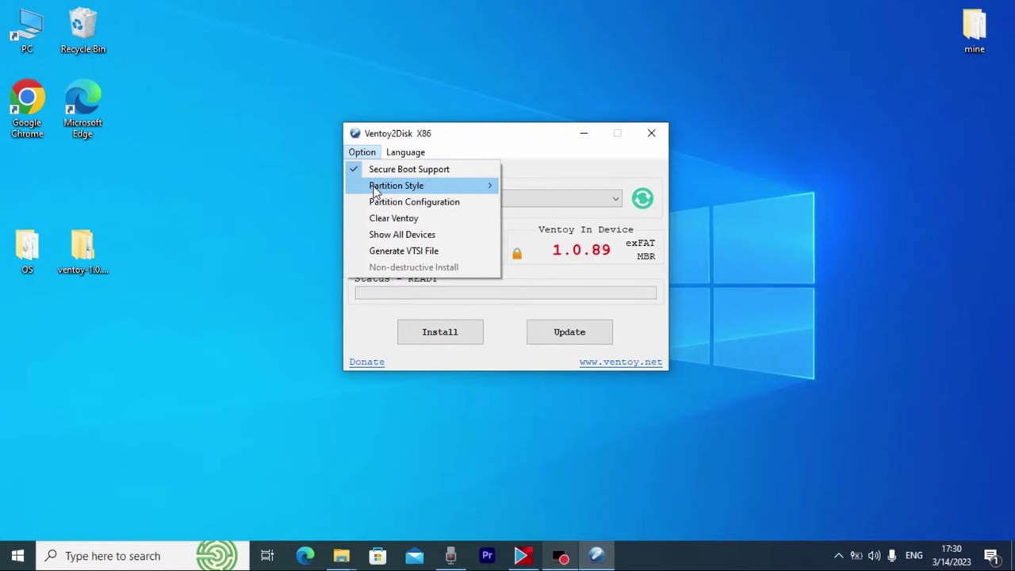
{"action": "mouse_move", "coordinate": [251, 154]}
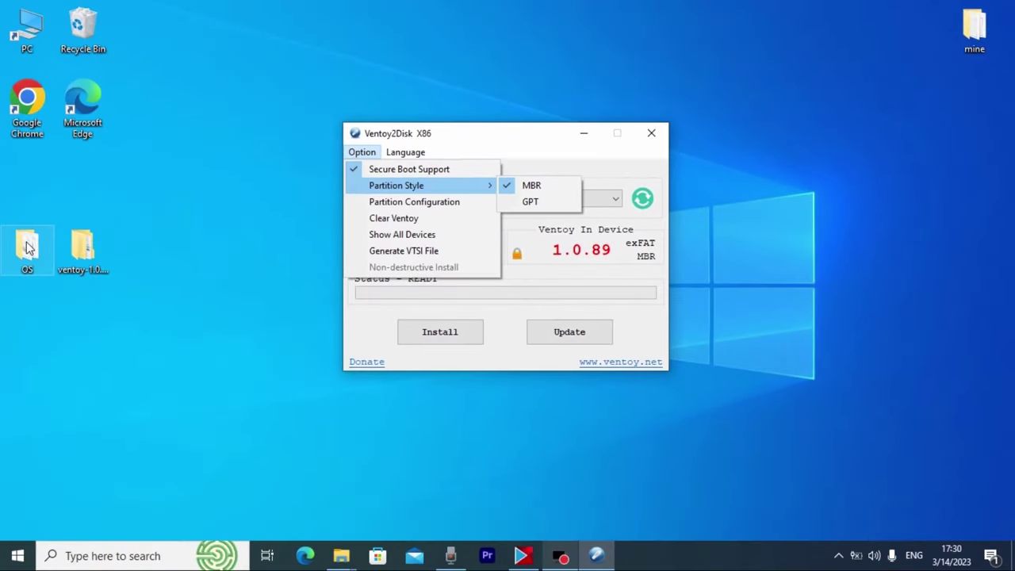
{"action": "left_click", "coordinate": [28, 248]}
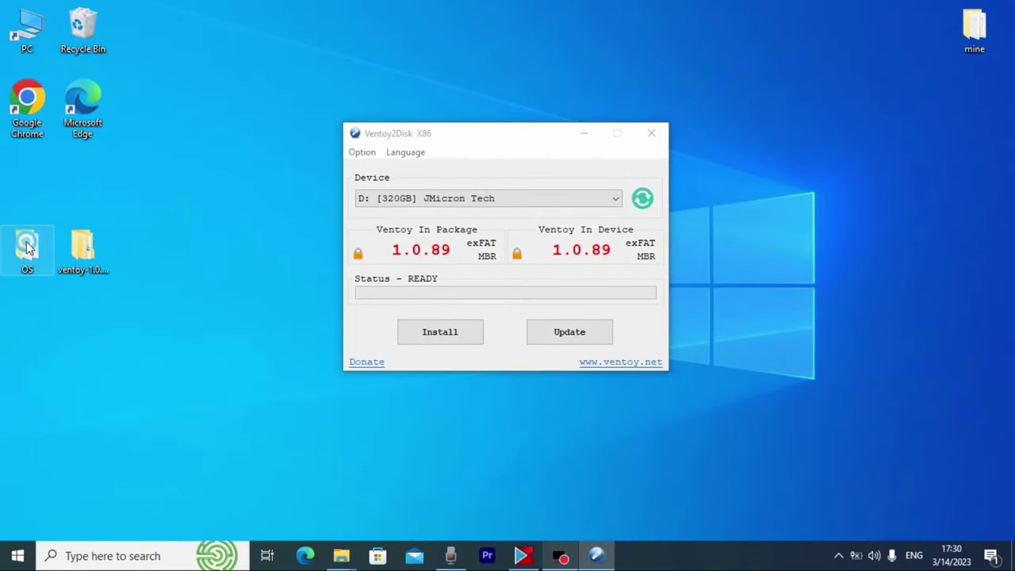
{"action": "double_click", "coordinate": [27, 248]}
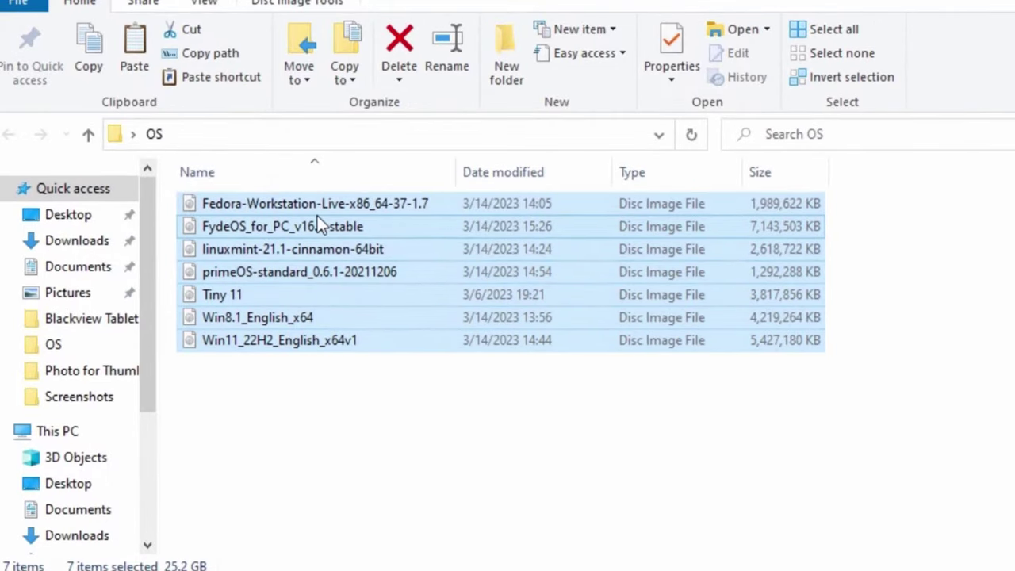
{"action": "left_click_drag", "start_coordinate": [355, 438], "coordinate": [185, 157]}
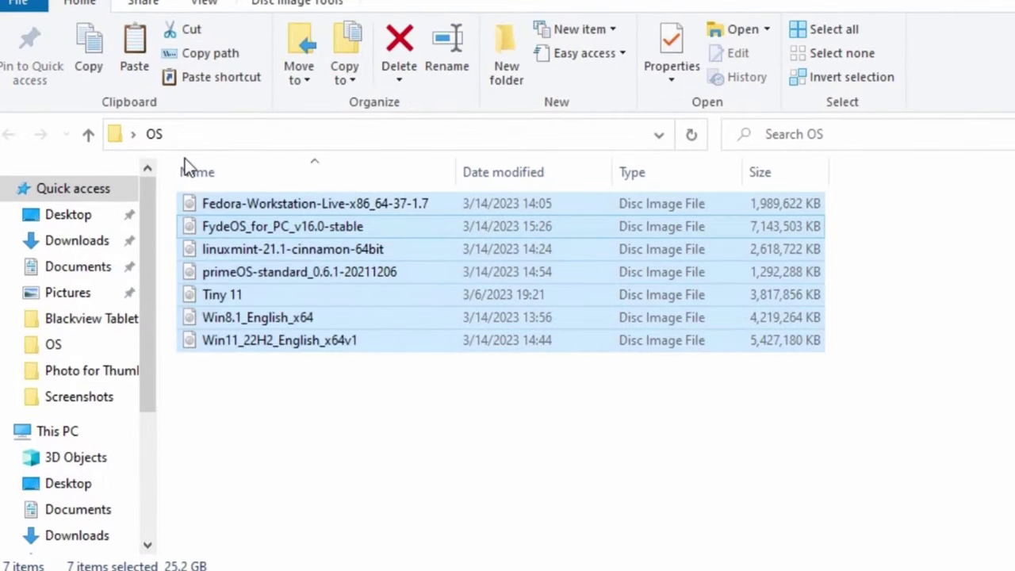
{"action": "left_click", "coordinate": [232, 228]}
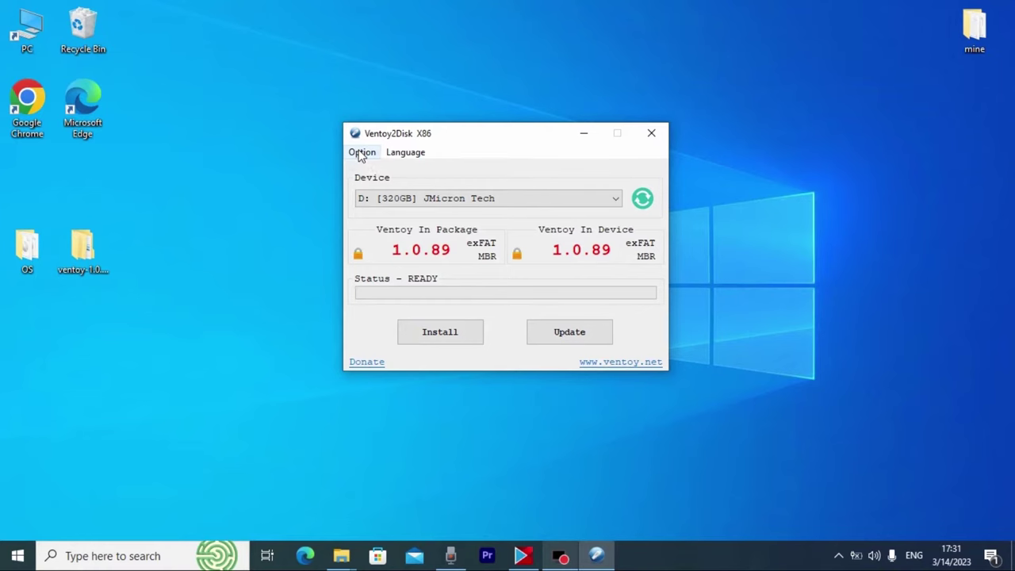
Step: Set Ventoy's partition style to GPT
{"action": "left_click", "coordinate": [358, 151]}
{"action": "mouse_move", "coordinate": [498, 185]}
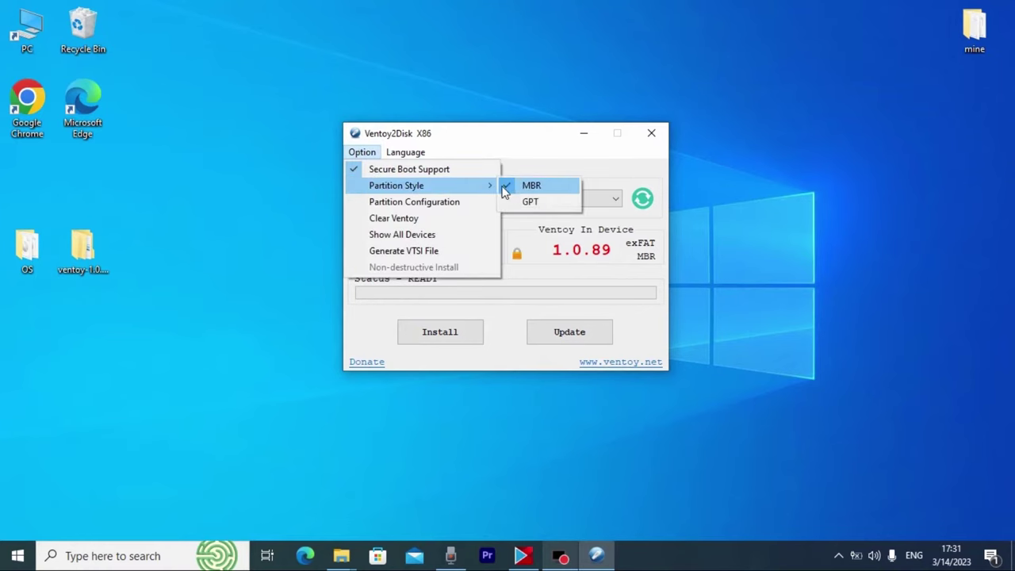
{"action": "left_click", "coordinate": [539, 205]}
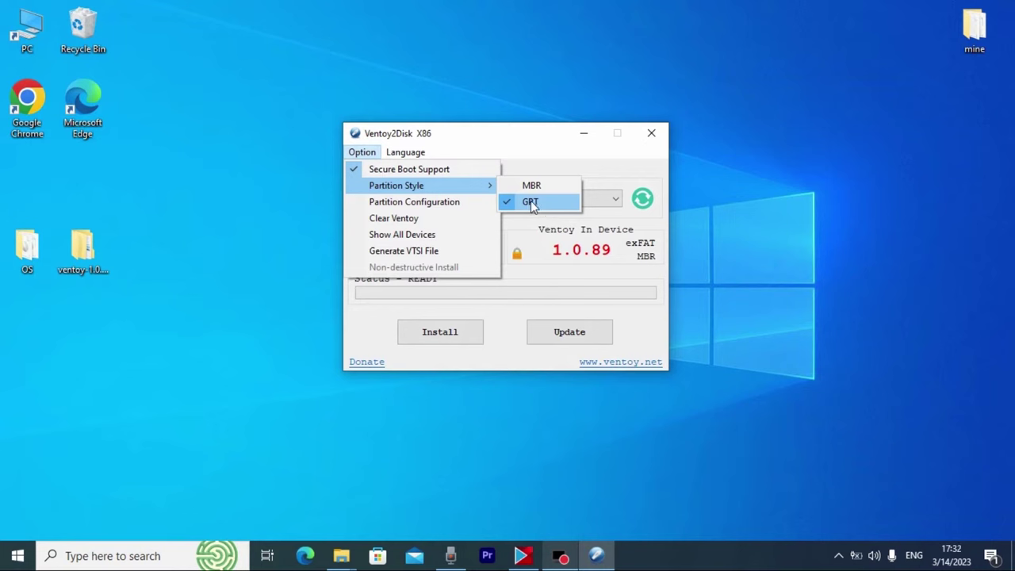
{"action": "left_click", "coordinate": [531, 202]}
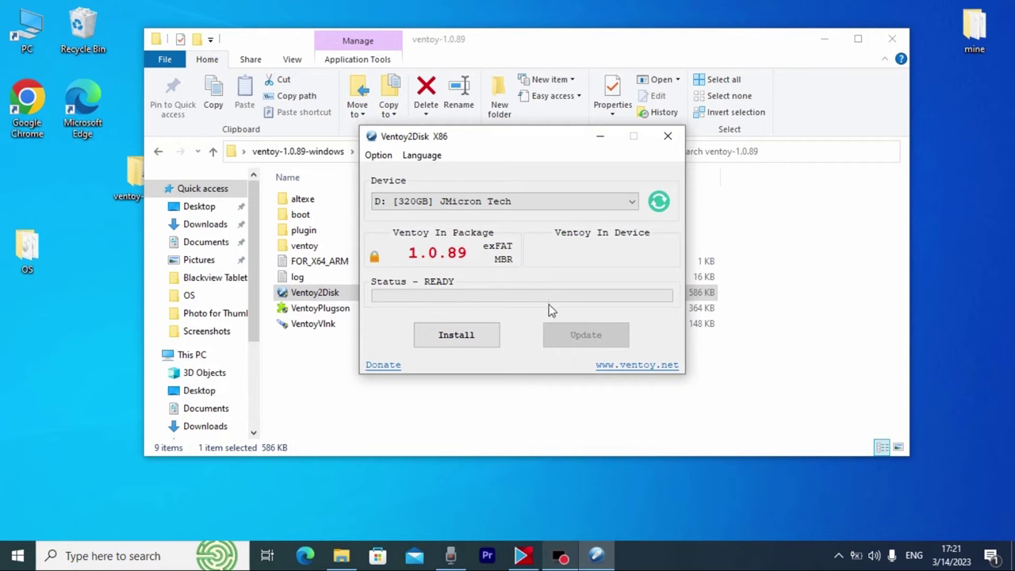
Step: Install Ventoy on the 320GB JMicron Tech drive, accepting both warnings about formatting it
{"action": "left_click", "coordinate": [464, 339]}
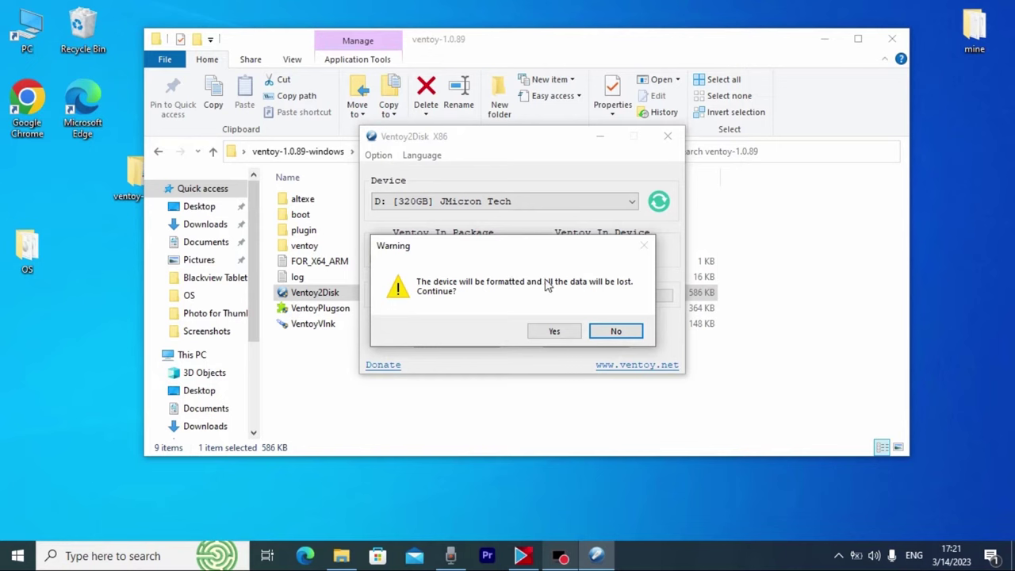
{"action": "left_click", "coordinate": [554, 332]}
{"action": "left_click", "coordinate": [557, 332]}
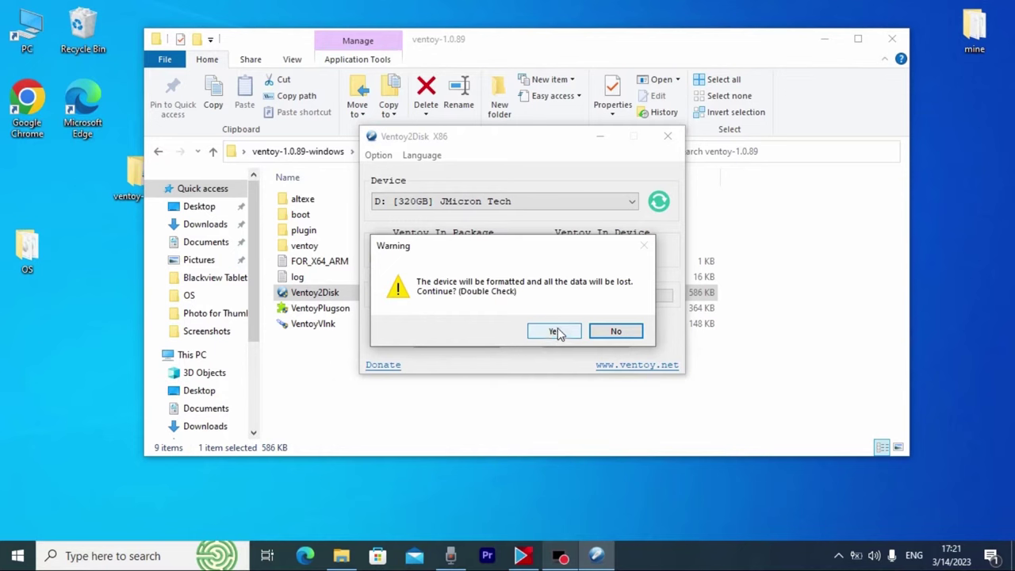
{"action": "left_click", "coordinate": [555, 332]}
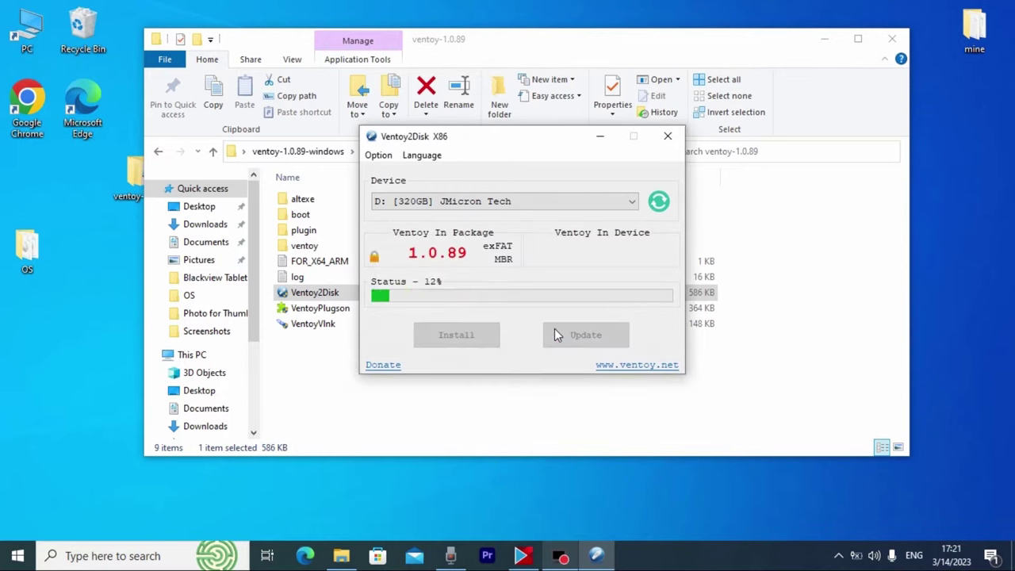